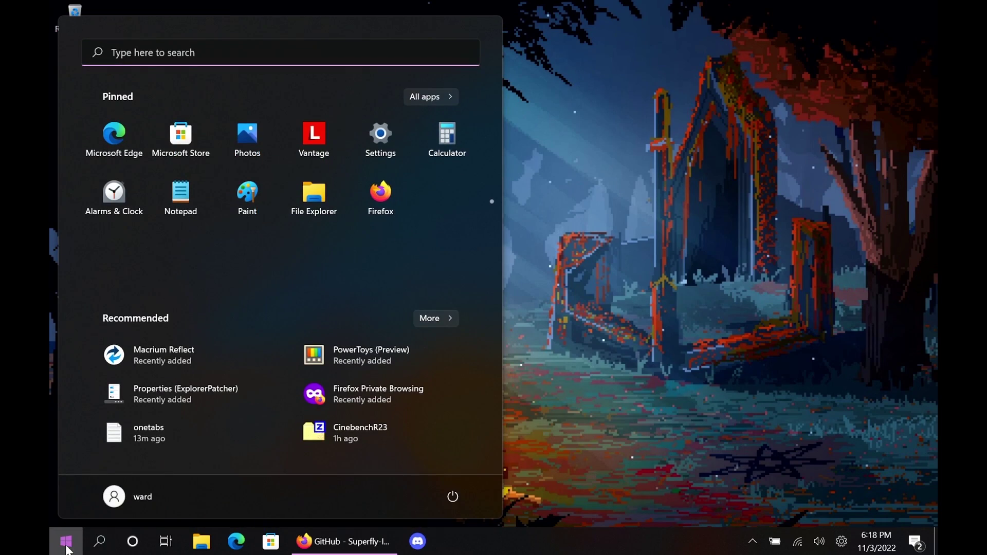
Search the Start menu for 'res' to find Create a restore point
{"action": "type", "text": "res"}
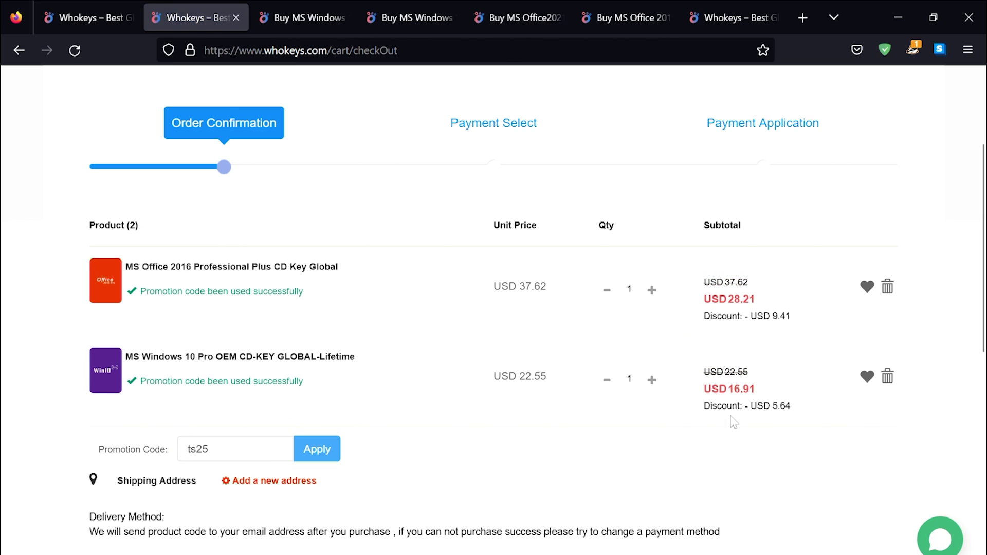
Bring up Microsoft's Windows 10 Pro product page and highlight the 'Windows 10 Pro' heading
{"action": "scroll", "coordinate": [702, 429], "scroll_direction": "down", "scroll_amount": 3}
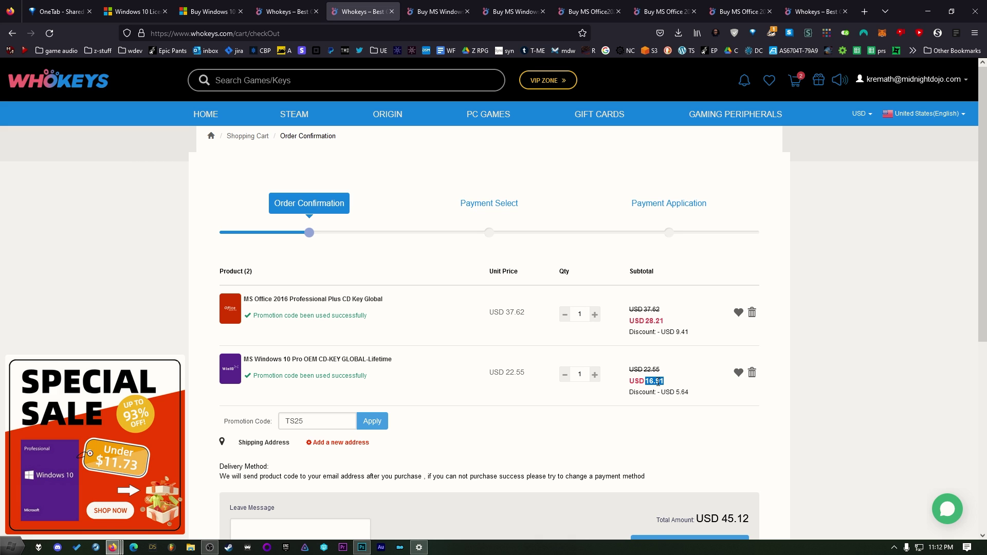
{"action": "left_click", "coordinate": [121, 5]}
{"action": "left_click", "coordinate": [223, 5]}
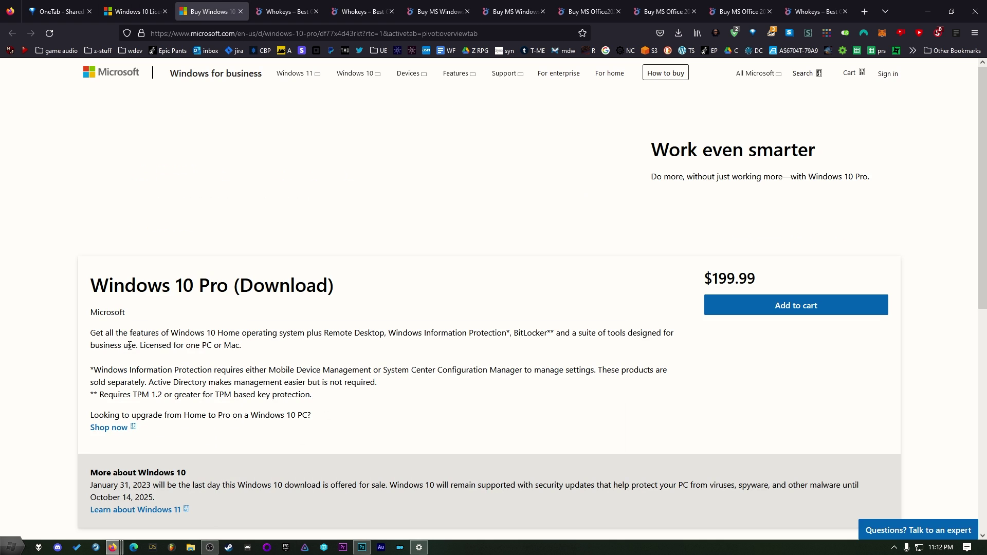
{"action": "left_click_drag", "start_coordinate": [88, 285], "coordinate": [238, 286]}
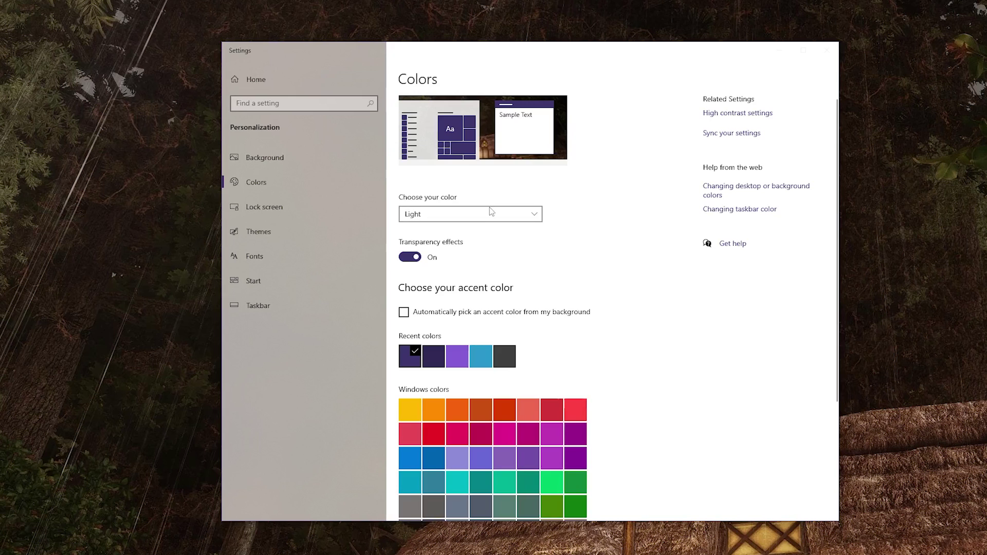
Set Choose your color to Dark in Personalization > Colors
{"action": "left_click", "coordinate": [489, 211]}
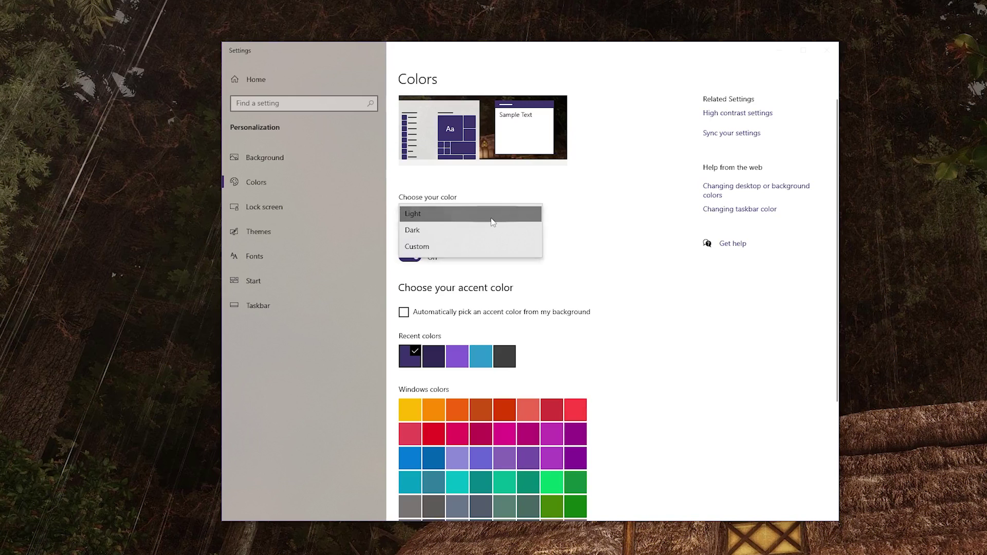
{"action": "left_click", "coordinate": [449, 232]}
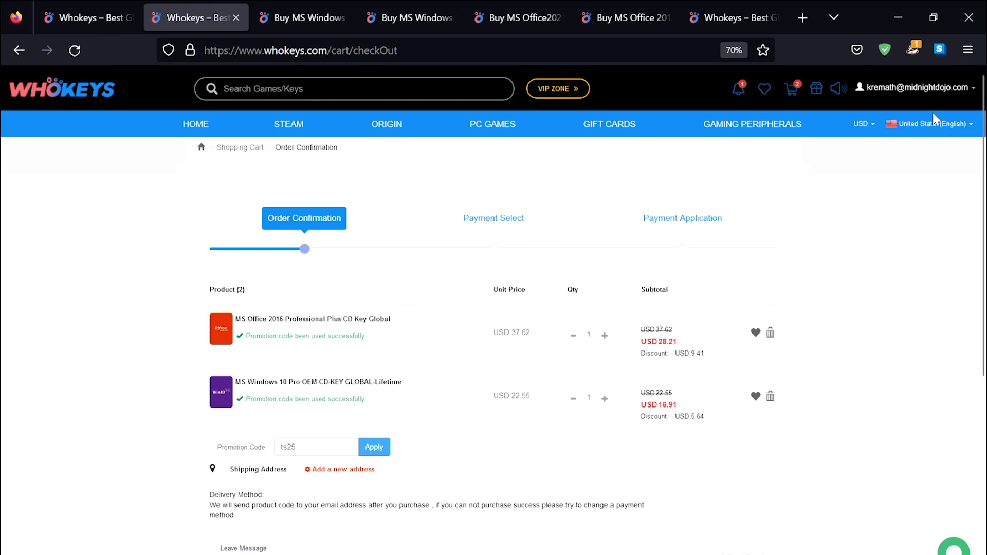
Open User Center > My Purchased Orders and view the keys for the Windows 10 Pro order
{"action": "mouse_move", "coordinate": [931, 99]}
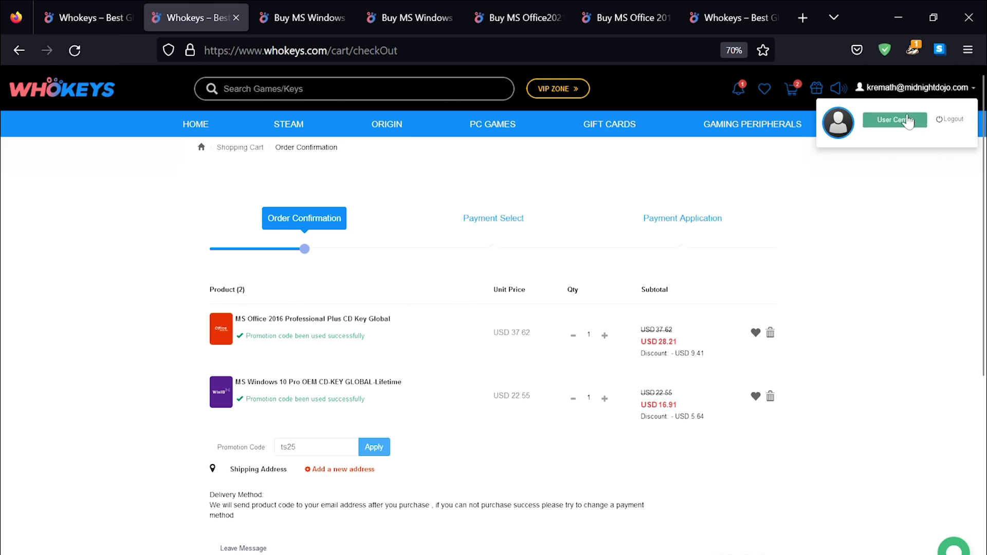
{"action": "left_click", "coordinate": [909, 122]}
{"action": "left_click", "coordinate": [367, 261]}
{"action": "left_click", "coordinate": [478, 263]}
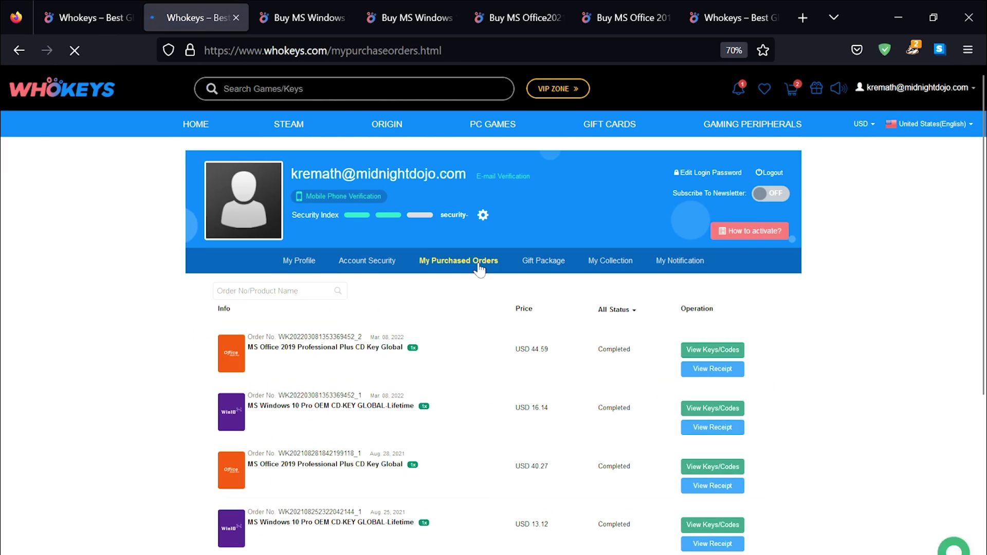
{"action": "scroll", "coordinate": [714, 345], "scroll_direction": "down", "scroll_amount": 3}
{"action": "scroll", "coordinate": [710, 350], "scroll_direction": "up", "scroll_amount": 3}
{"action": "left_click", "coordinate": [697, 409]}
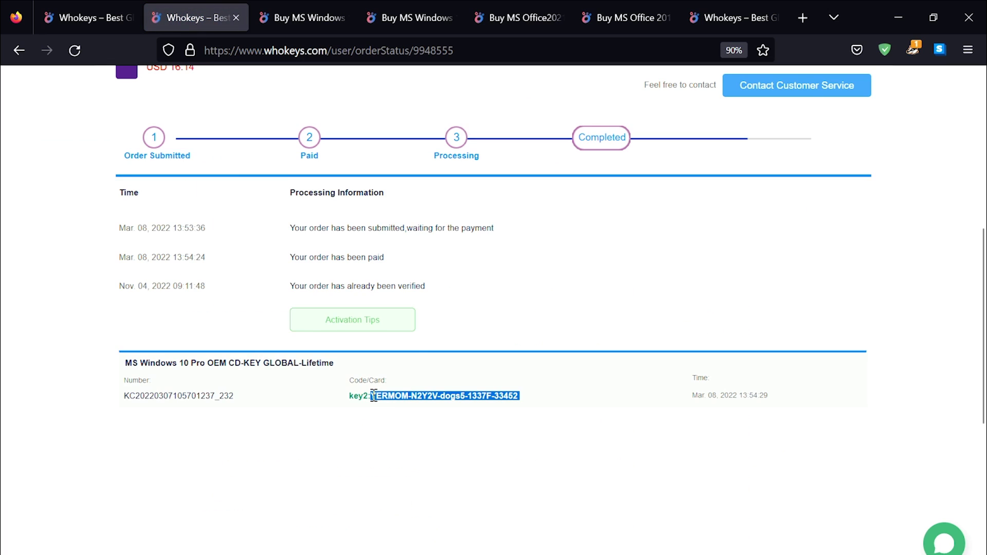
{"action": "key", "text": "super"}
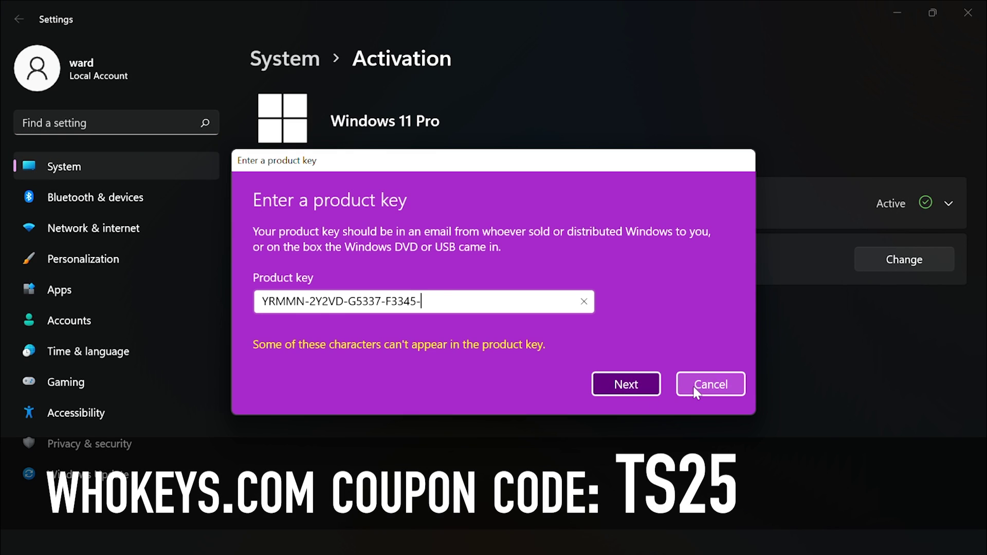
Cancel the Enter a product key dialog on the Activation page
{"action": "left_click", "coordinate": [693, 388]}
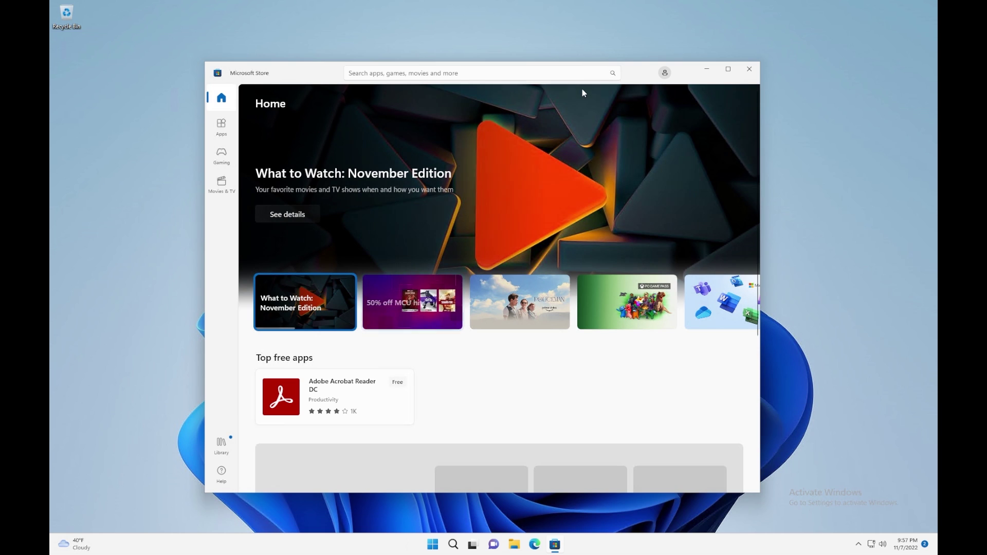
Open Microsoft Store's App settings from the profile menu beside the search bar
{"action": "scroll", "coordinate": [469, 365], "scroll_direction": "down", "scroll_amount": 5}
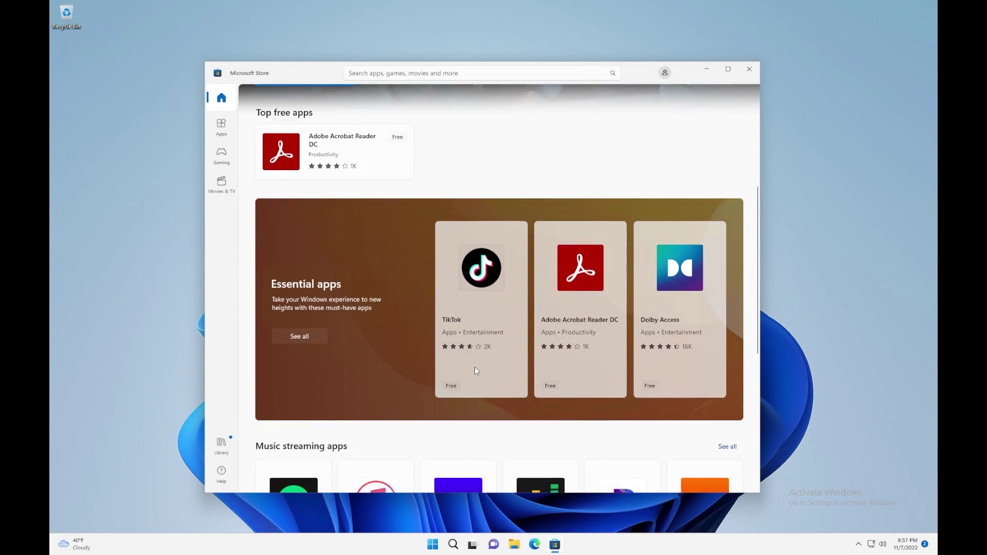
{"action": "scroll", "coordinate": [476, 371], "scroll_direction": "down", "scroll_amount": 2}
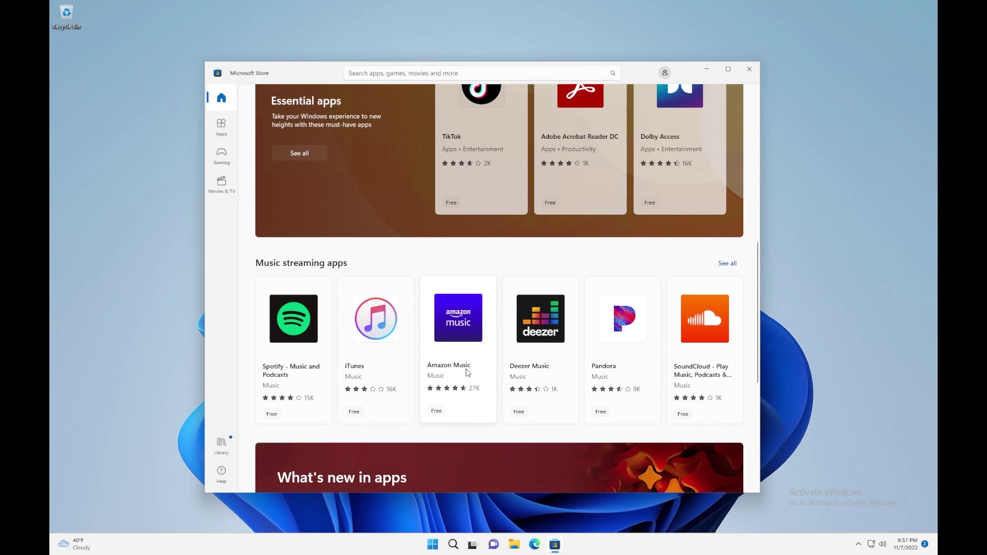
{"action": "left_click", "coordinate": [665, 72]}
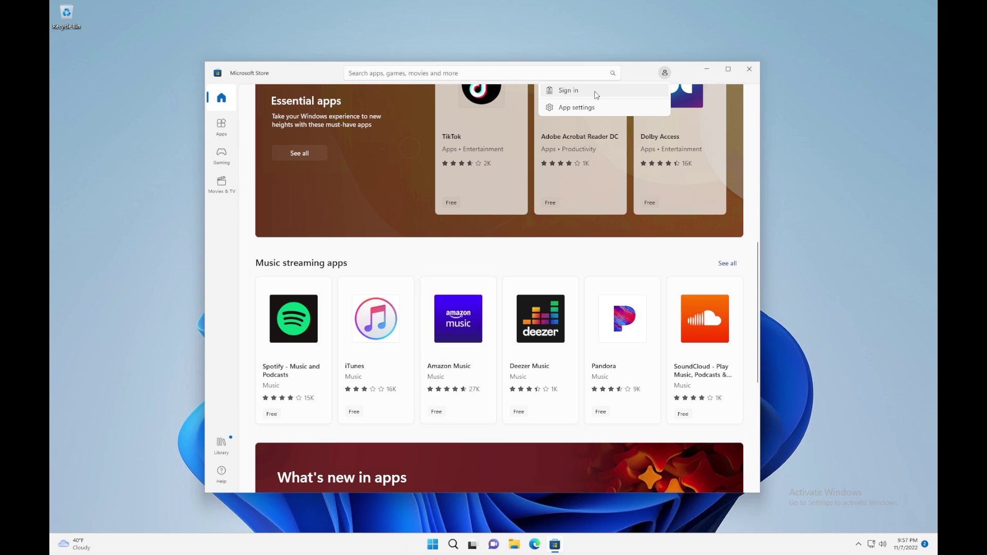
{"action": "left_click", "coordinate": [567, 108]}
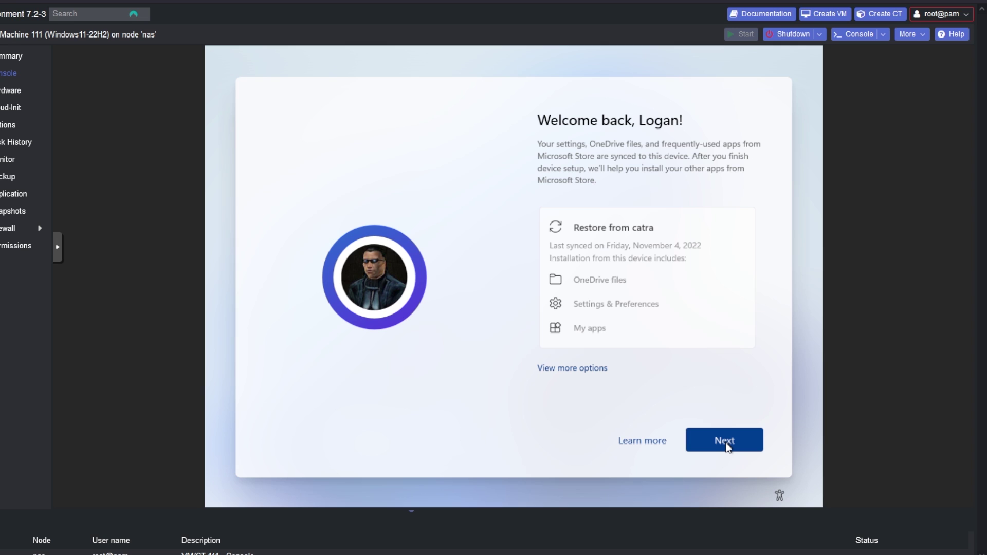
Choose to restore from the catra device, continue, and go on to create a sign-in PIN
{"action": "left_click", "coordinate": [568, 369]}
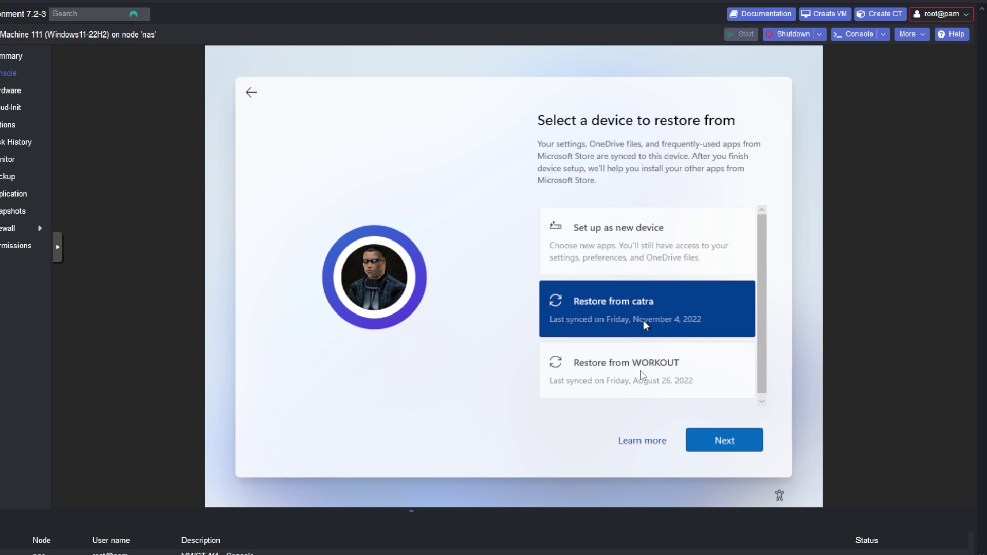
{"action": "left_click", "coordinate": [641, 374]}
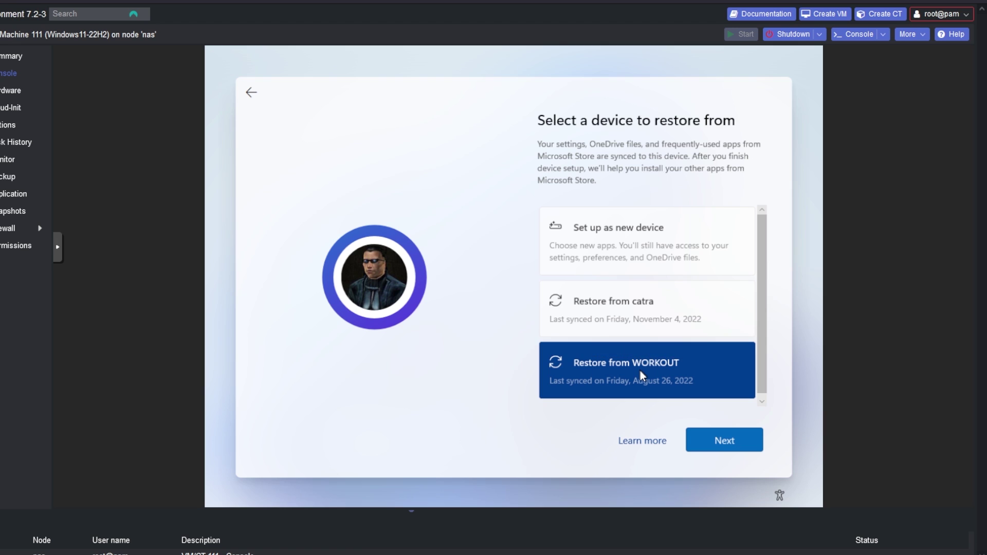
{"action": "left_click", "coordinate": [641, 319]}
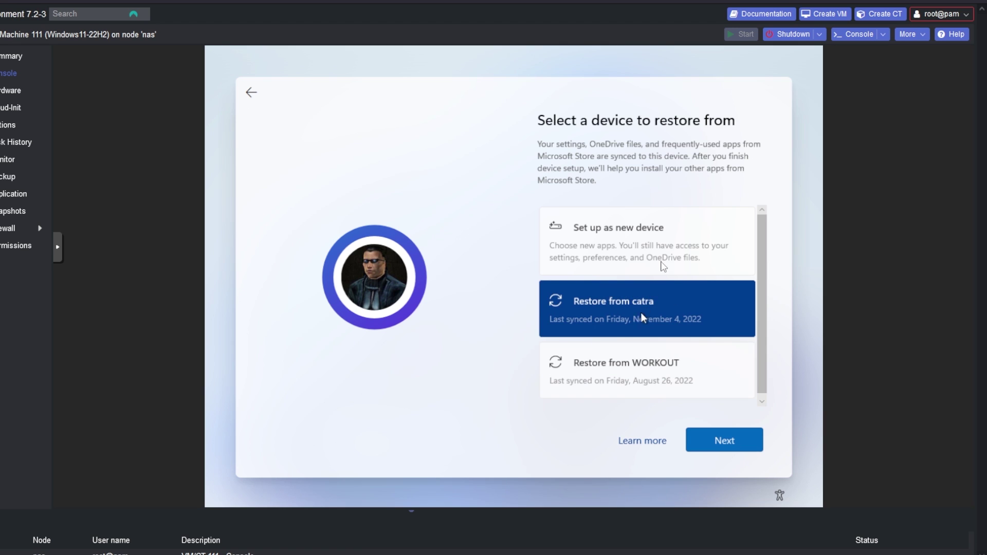
{"action": "left_click", "coordinate": [734, 442]}
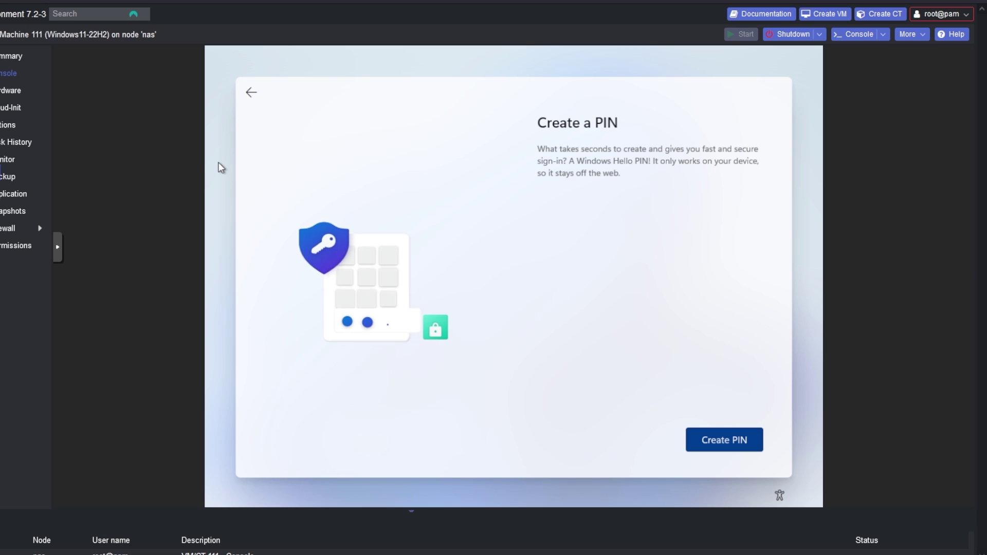
{"action": "key", "text": "Return"}
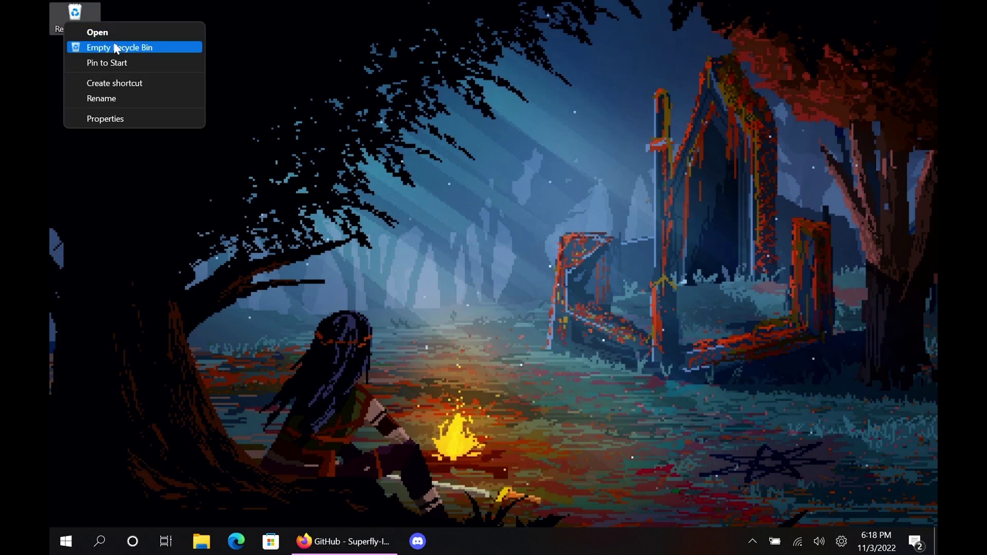
Empty the Recycle Bin, then open EarTrumpet in the Store and install it with Get
{"action": "left_click", "coordinate": [113, 43]}
{"action": "left_click", "coordinate": [547, 307]}
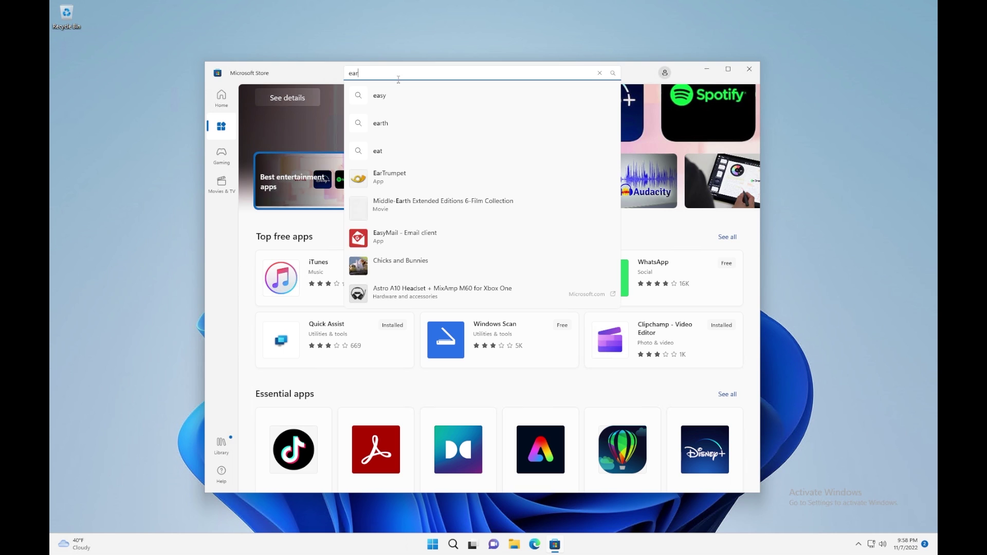
{"action": "key", "text": "Return"}
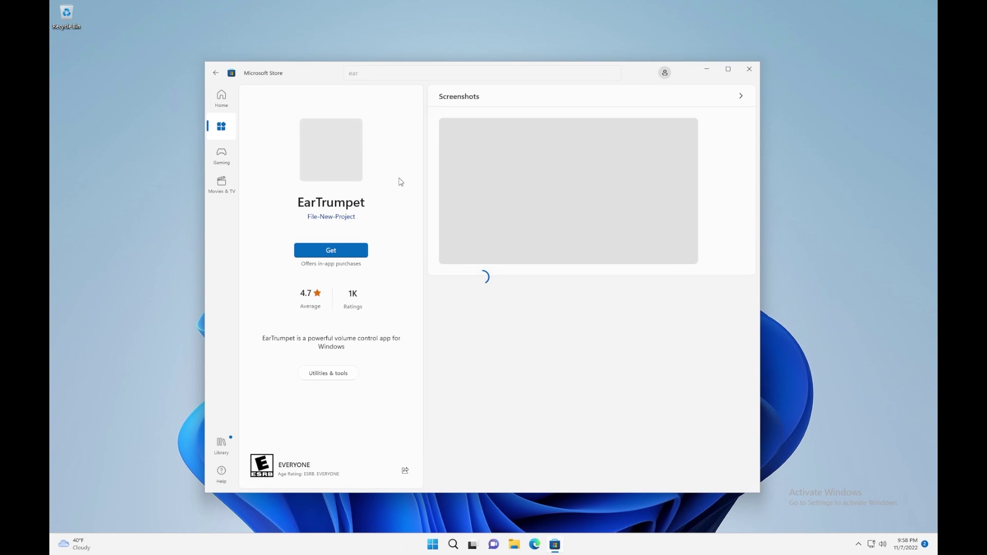
{"action": "left_click", "coordinate": [342, 255]}
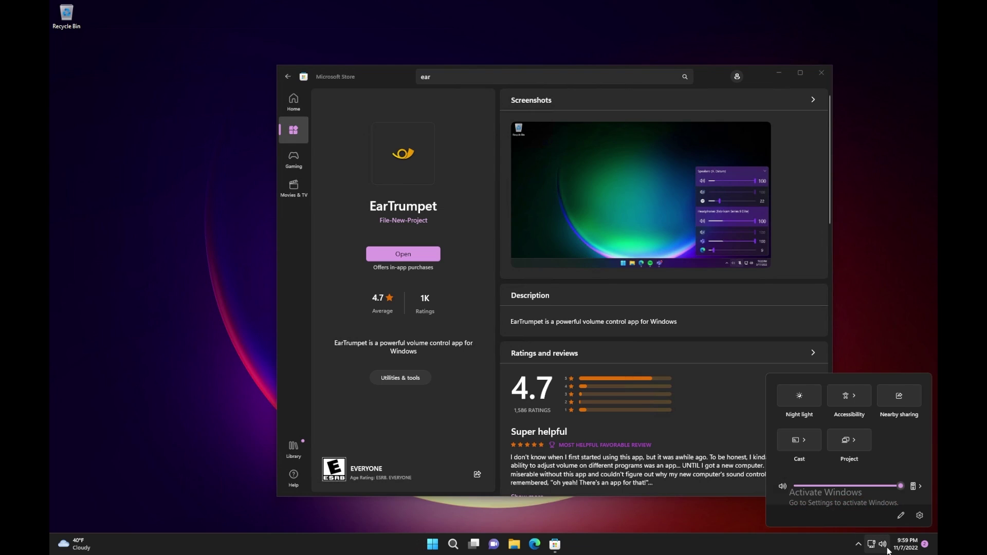
Show the hidden system tray icons using the taskbar's ^ chevron
{"action": "left_click", "coordinate": [858, 545]}
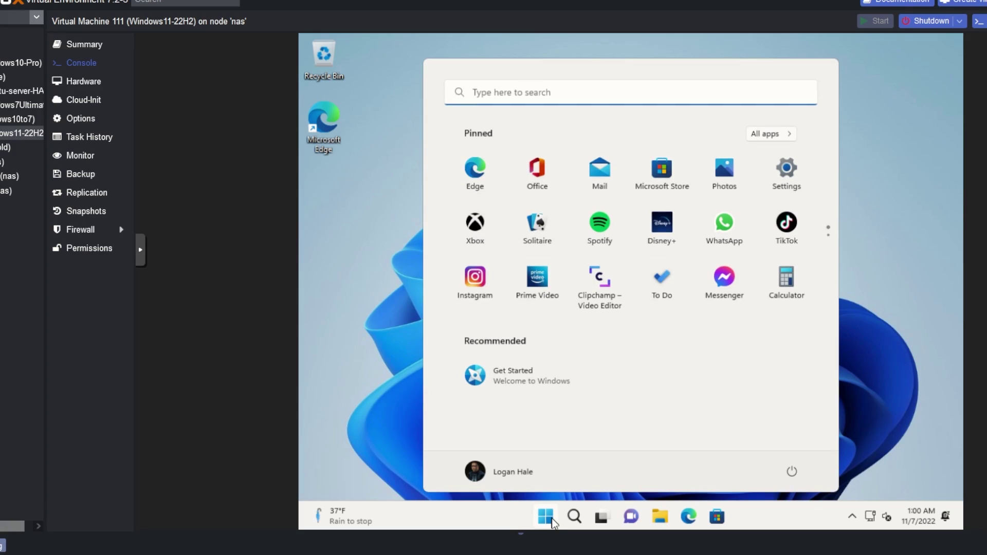
In Accounts > Your info, choose to sign in with a local account and verify the current password
{"action": "left_click", "coordinate": [482, 474]}
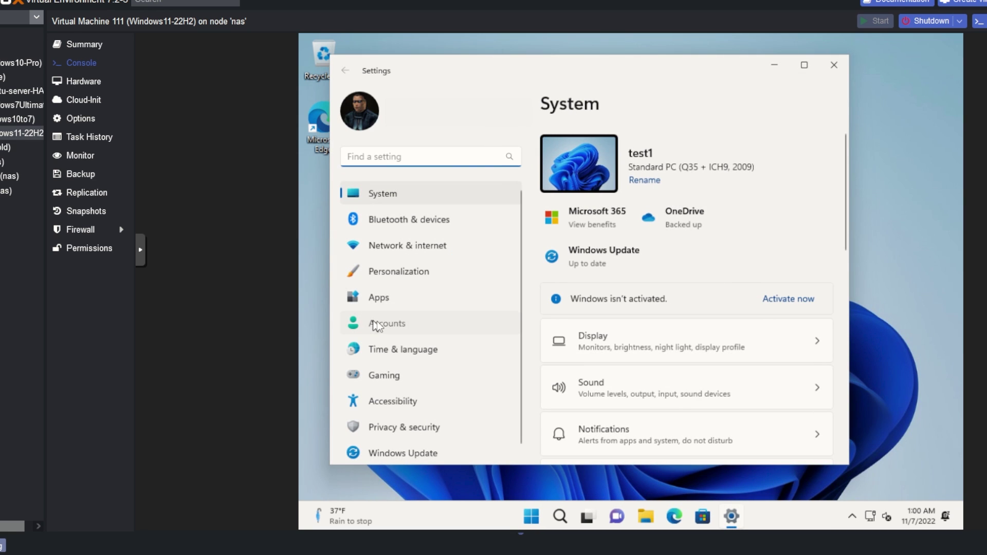
{"action": "left_click", "coordinate": [378, 323]}
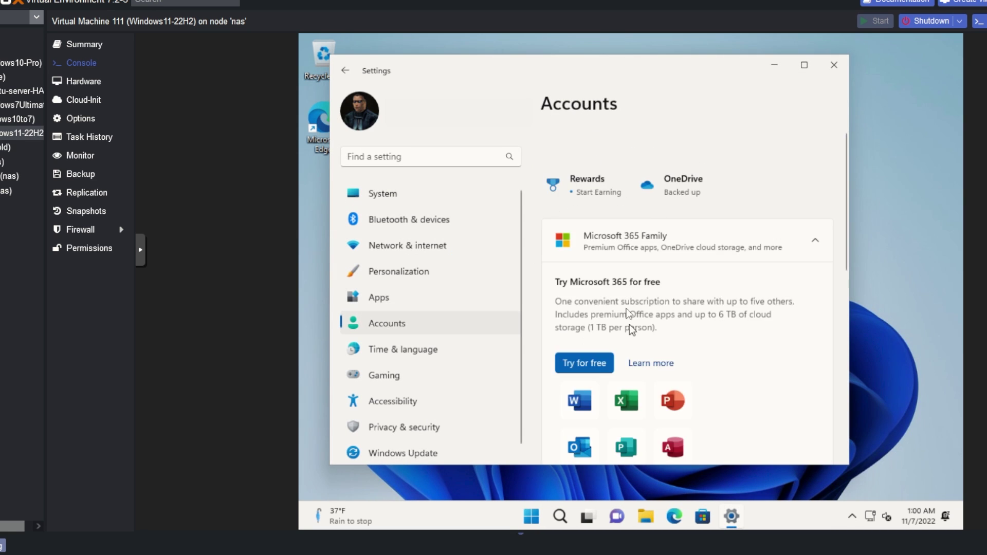
{"action": "scroll", "coordinate": [626, 360], "scroll_direction": "down", "scroll_amount": 3}
{"action": "left_click", "coordinate": [615, 383]}
{"action": "scroll", "coordinate": [628, 323], "scroll_direction": "down", "scroll_amount": 3}
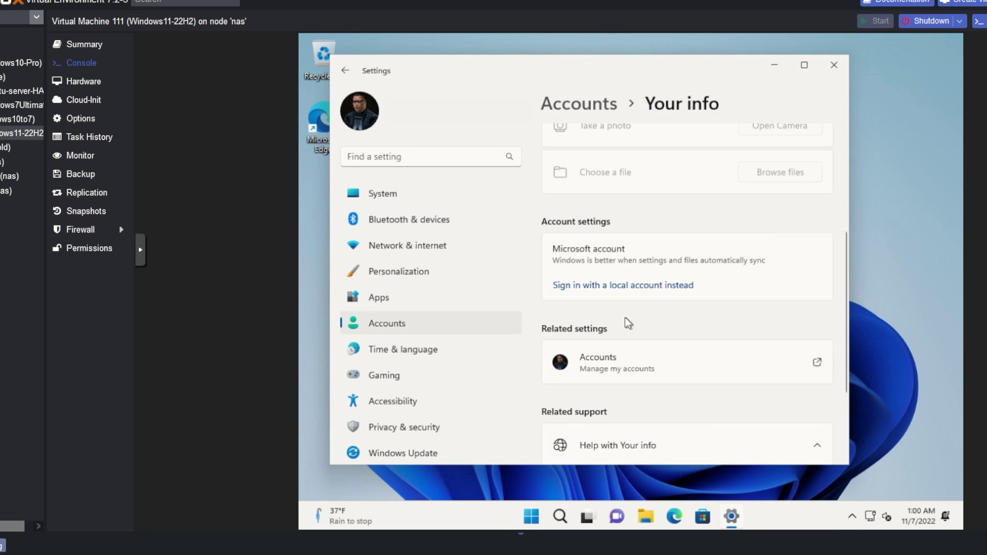
{"action": "left_click", "coordinate": [635, 286]}
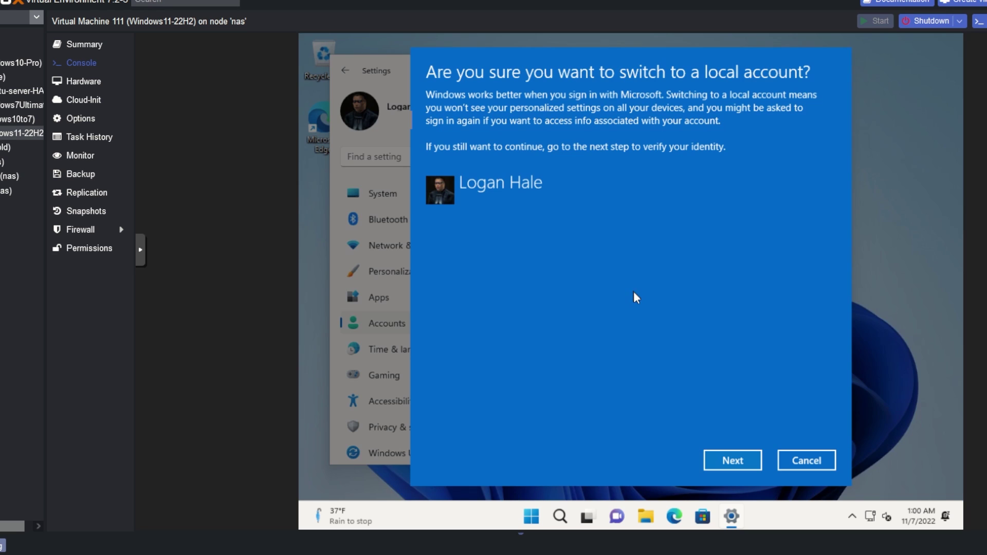
{"action": "left_click", "coordinate": [718, 455]}
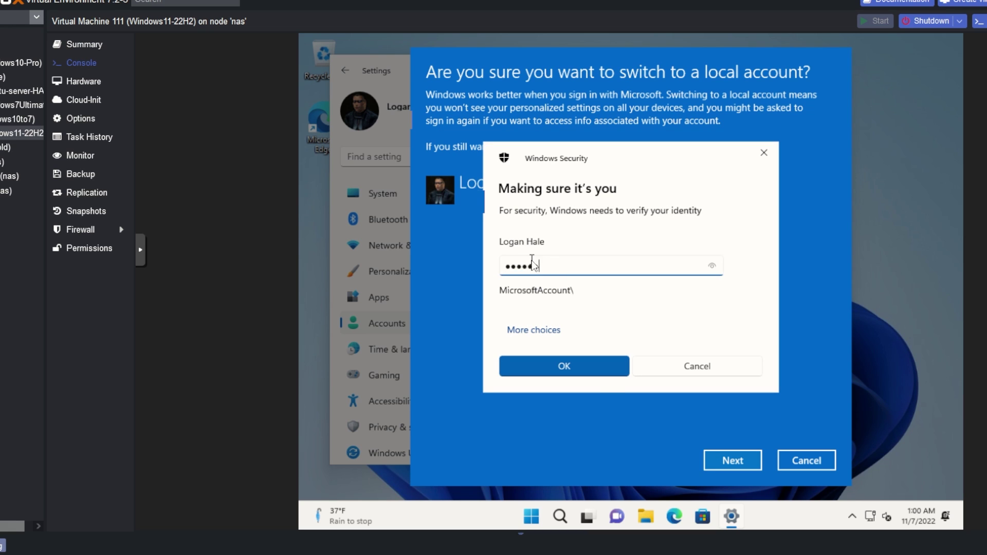
{"action": "key", "text": "Return"}
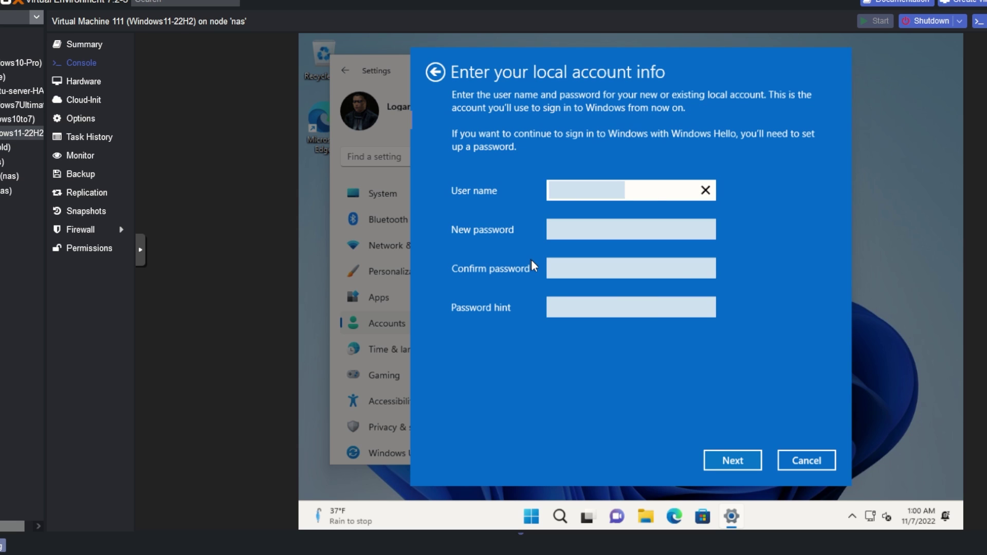
Enter the new local user name and password, then sign out and finish the switch
{"action": "key", "text": "Tab"}
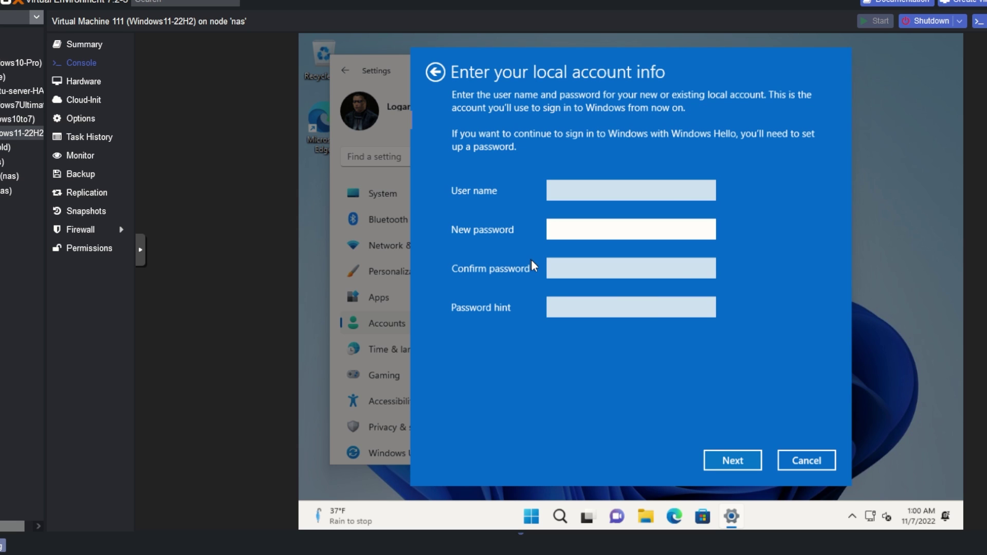
{"action": "key", "text": "shift+Tab"}
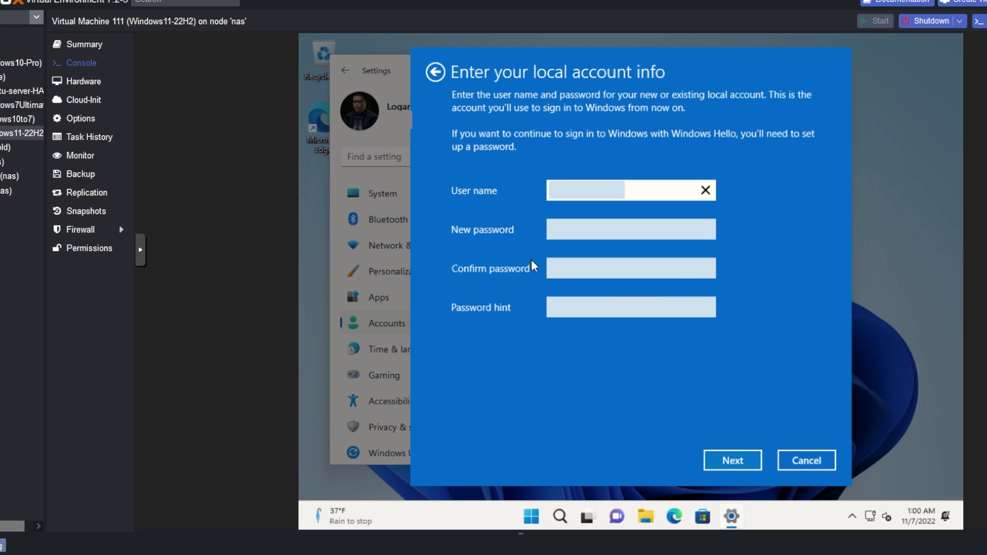
{"action": "type", "text": "catra"}
{"action": "key", "text": "Tab"}
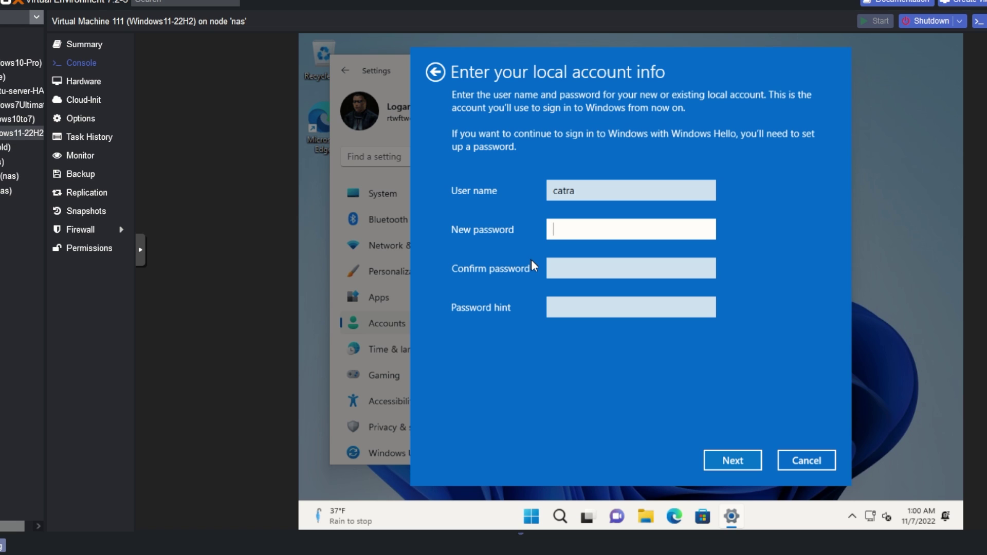
{"action": "type", "text": "1234"}
{"action": "key", "text": "Tab"}
{"action": "type", "text": "1234"}
{"action": "key", "text": "Tab"}
{"action": "left_click", "coordinate": [705, 459]}
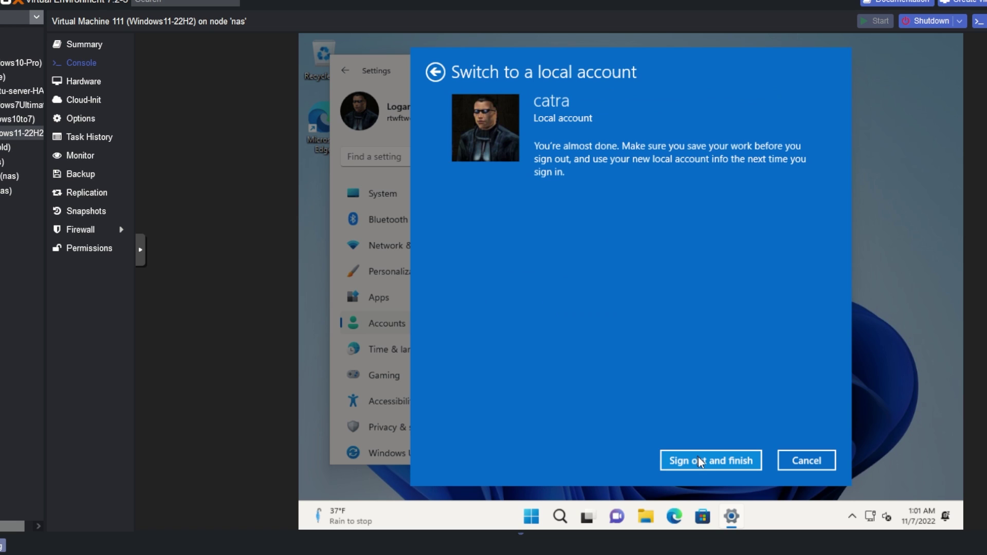
{"action": "left_click", "coordinate": [730, 463]}
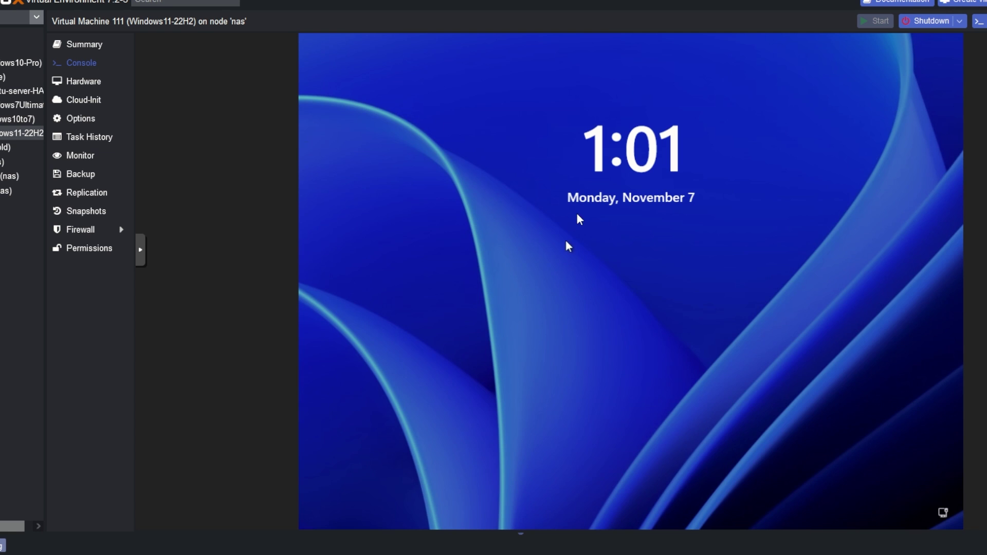
Sign in to Windows 11 with the local account's PIN and show the hidden tray icons
{"action": "left_click", "coordinate": [587, 298]}
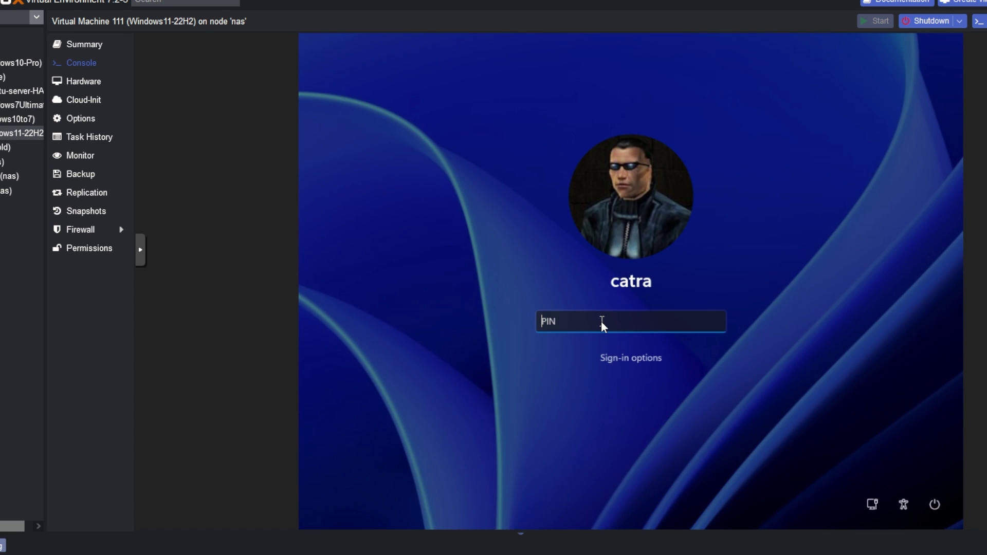
{"action": "type", "text": "123"}
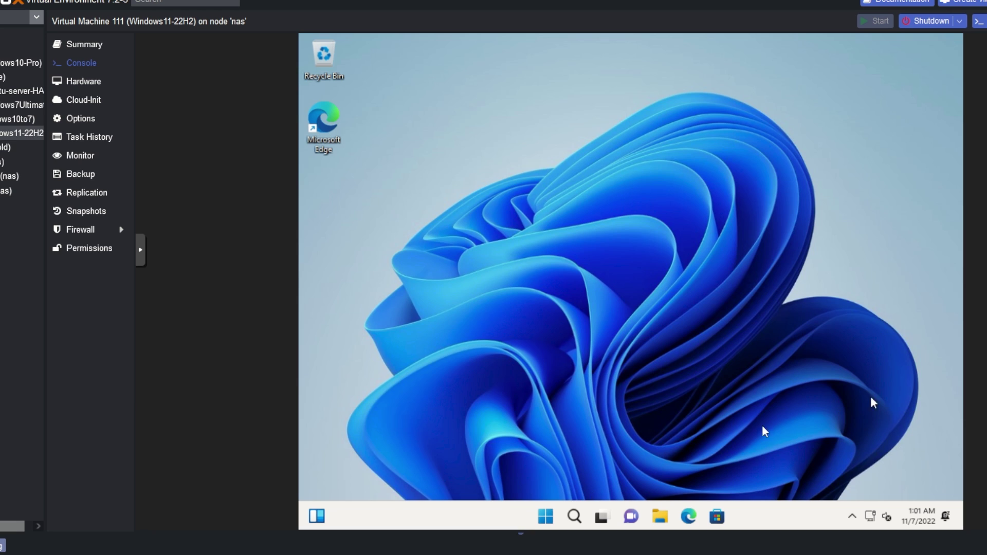
{"action": "left_click", "coordinate": [851, 518]}
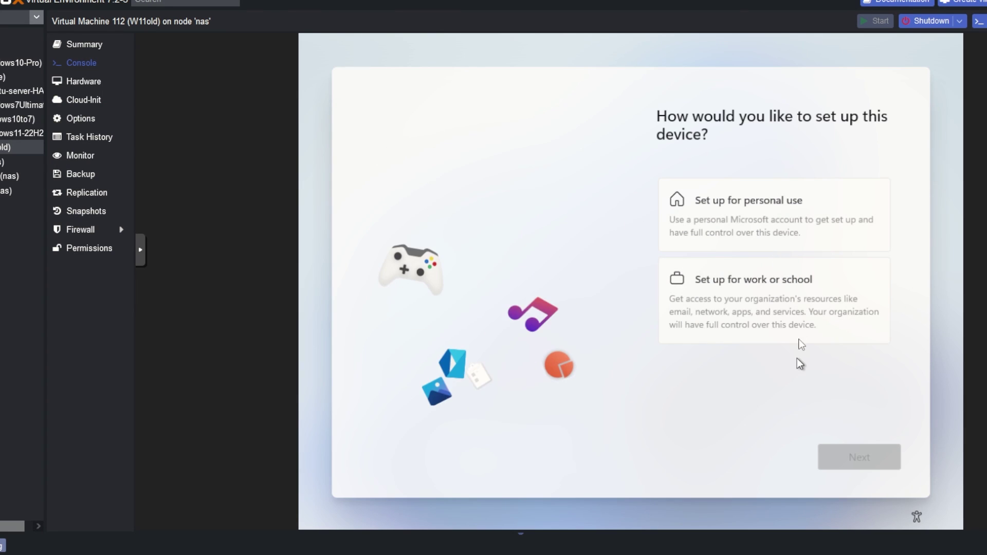
Choose 'Set up for personal use', then pick 'Offline account' under the sign-in options
{"action": "left_click", "coordinate": [779, 221]}
{"action": "left_click", "coordinate": [863, 457]}
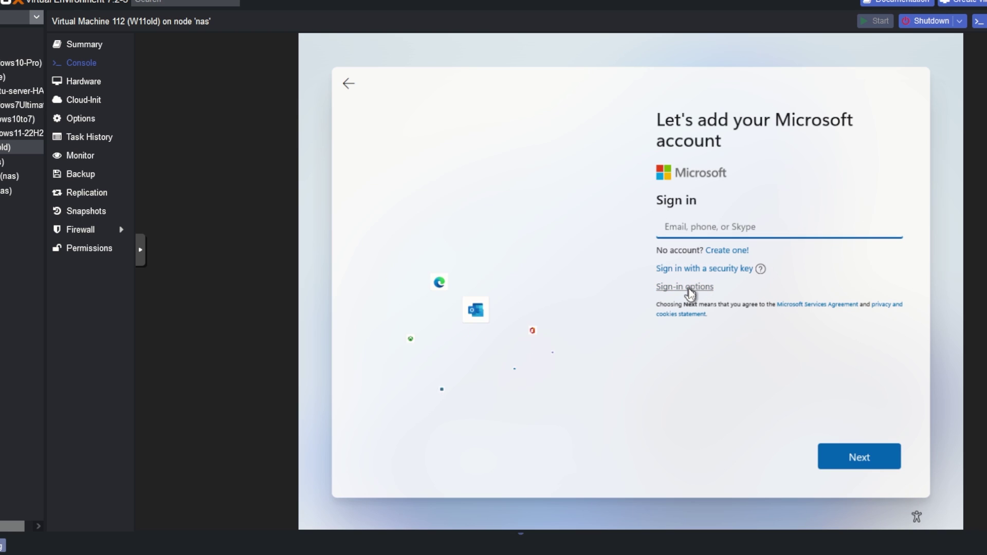
{"action": "left_click", "coordinate": [688, 288]}
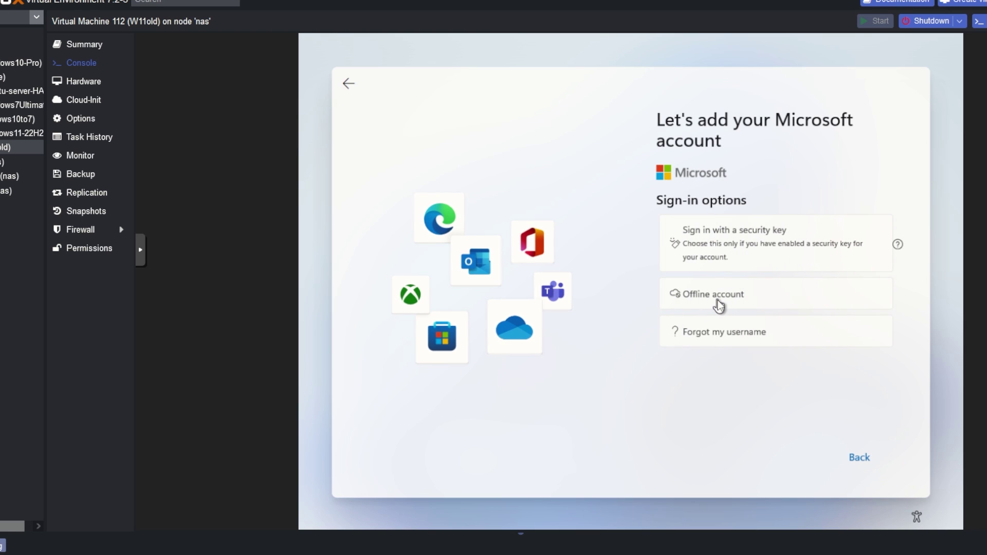
{"action": "left_click", "coordinate": [720, 304]}
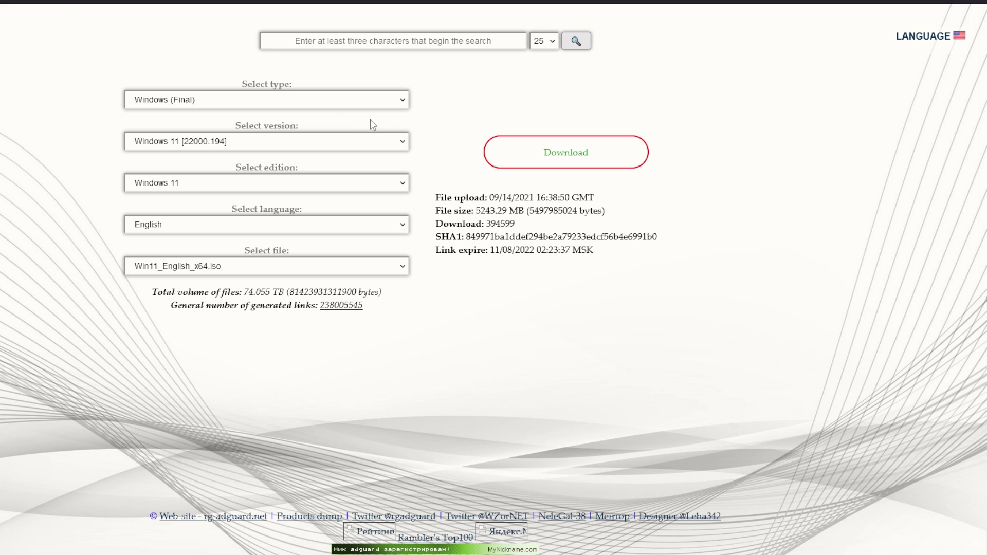
Pick Windows (Final), Windows 11 [22000.194] and Win11_English_x64.iso, then start downloading the ISO
{"action": "left_click", "coordinate": [369, 106]}
{"action": "left_click", "coordinate": [157, 134]}
{"action": "left_click", "coordinate": [271, 144]}
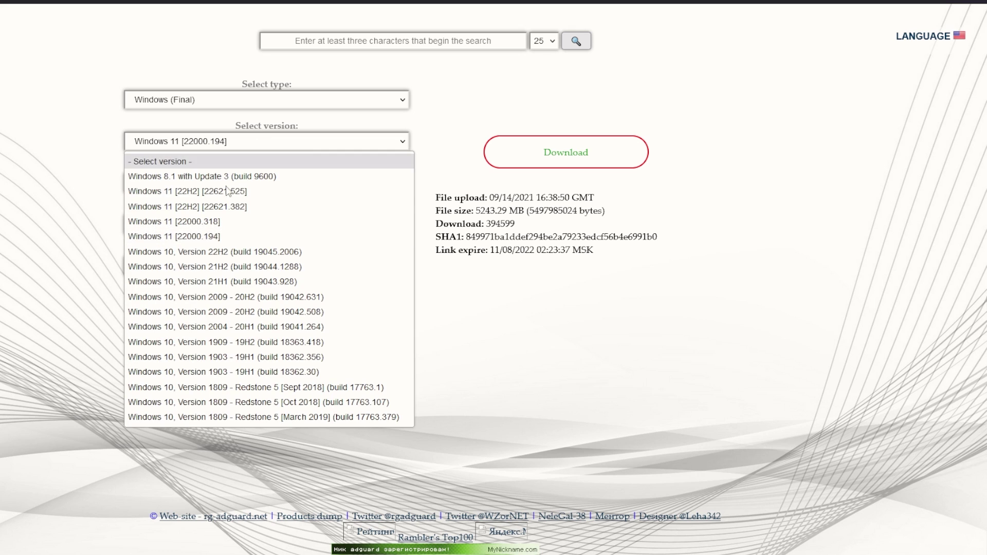
{"action": "left_click", "coordinate": [208, 243]}
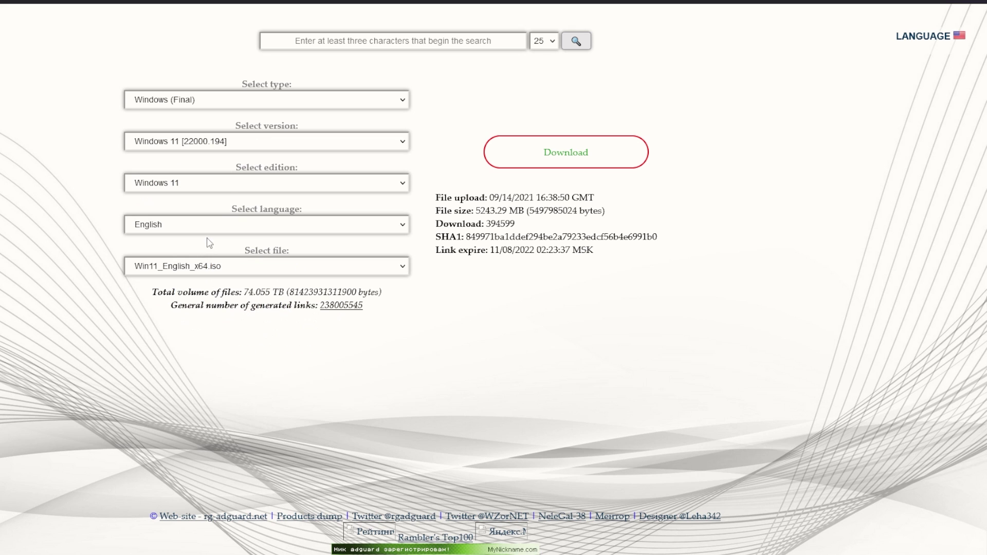
{"action": "left_click", "coordinate": [184, 271]}
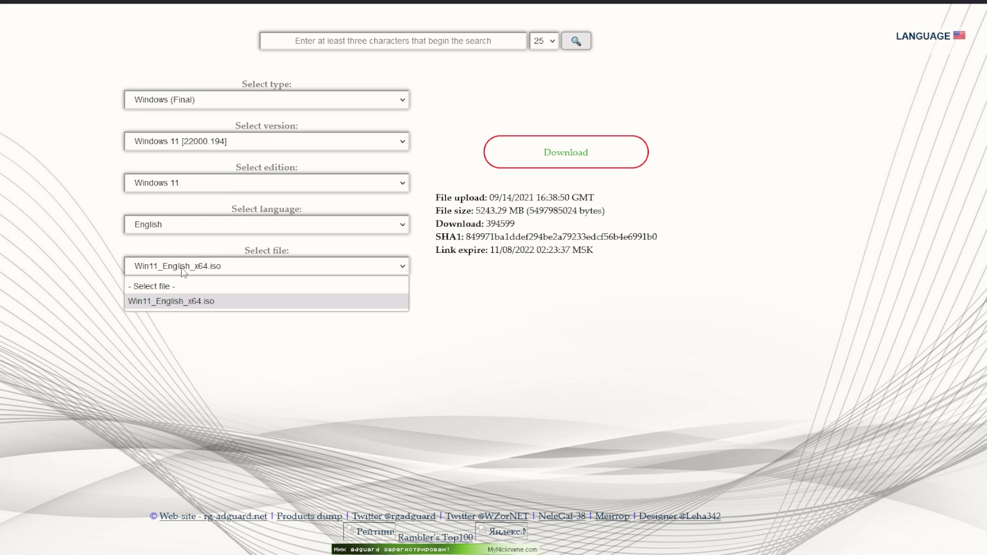
{"action": "left_click", "coordinate": [172, 311]}
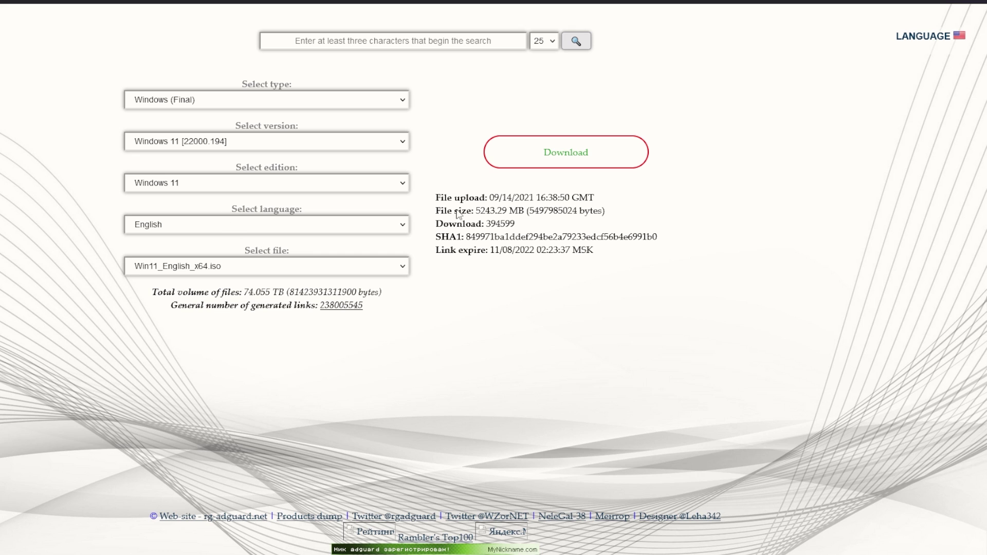
{"action": "left_click", "coordinate": [525, 2]}
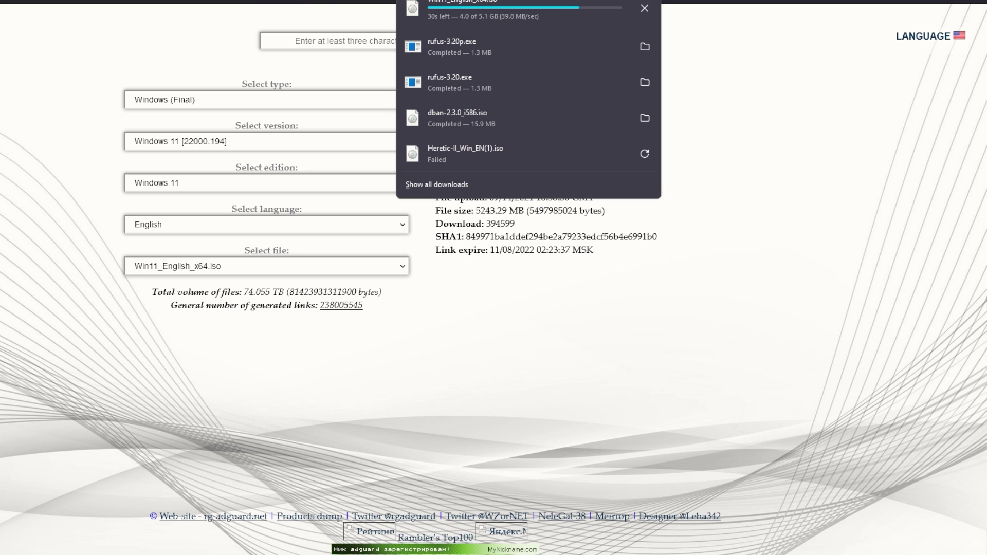
{"action": "left_click", "coordinate": [195, 2]}
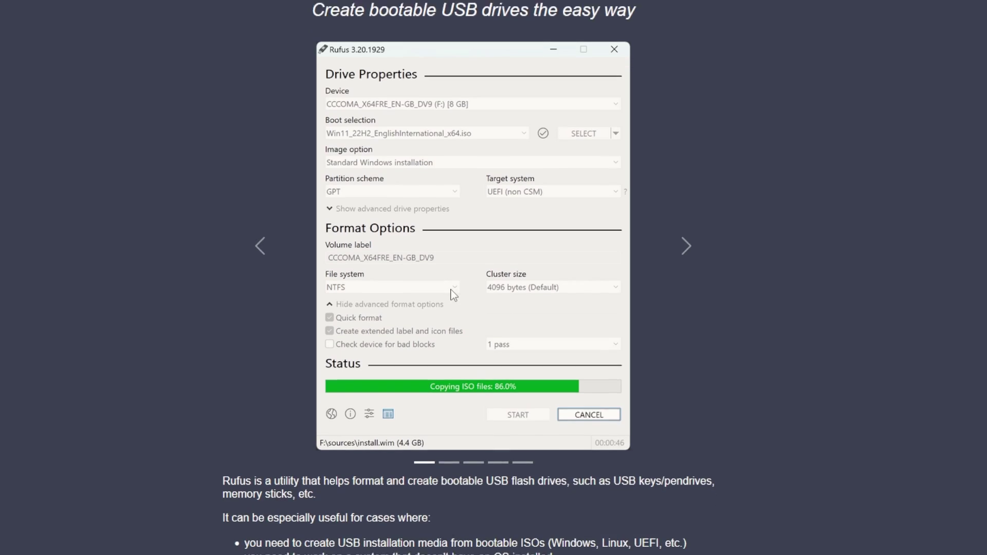
Download Rufus 3.20 Portable from the site's Download section and run it
{"action": "scroll", "coordinate": [454, 295], "scroll_direction": "down", "scroll_amount": 1}
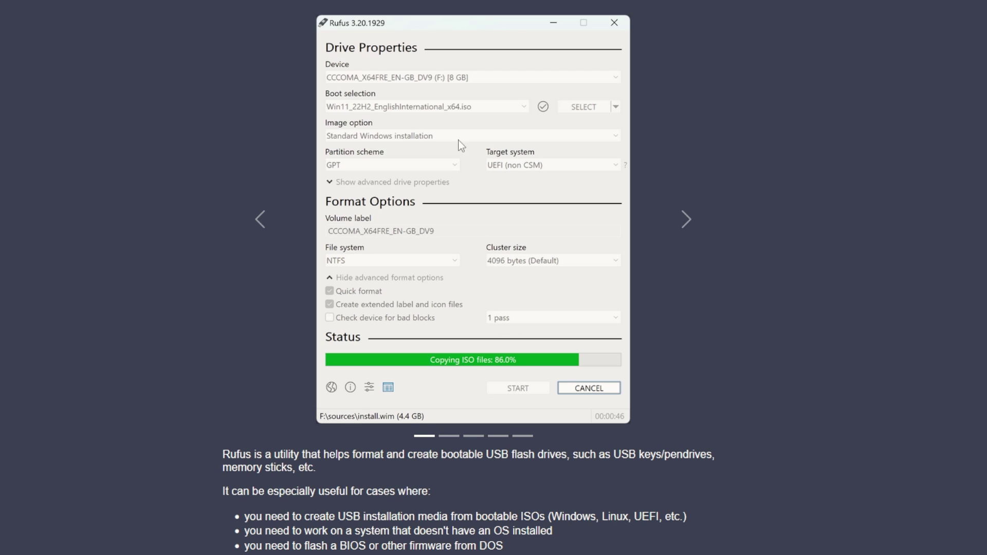
{"action": "scroll", "coordinate": [373, 476], "scroll_direction": "down", "scroll_amount": 8}
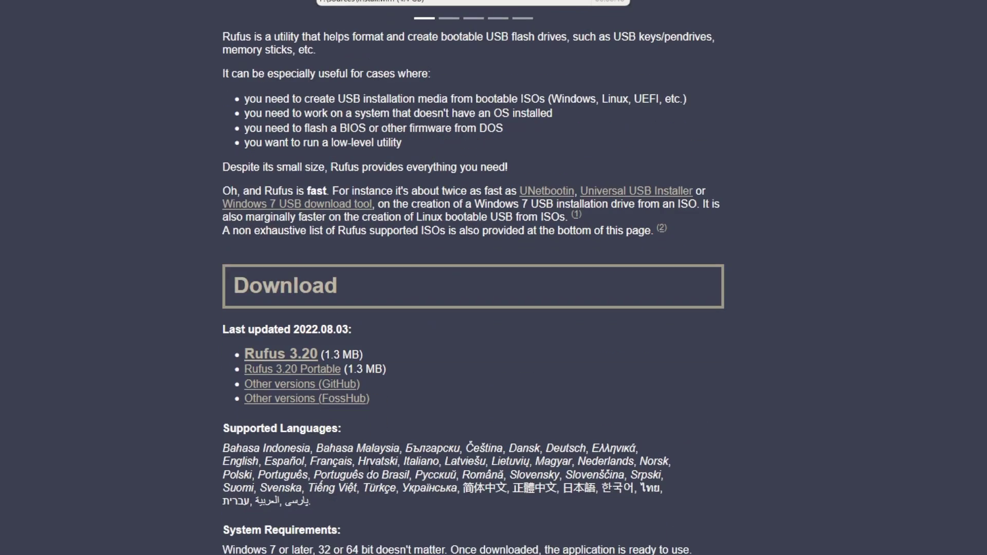
{"action": "left_click", "coordinate": [286, 371]}
{"action": "left_click", "coordinate": [286, 371]}
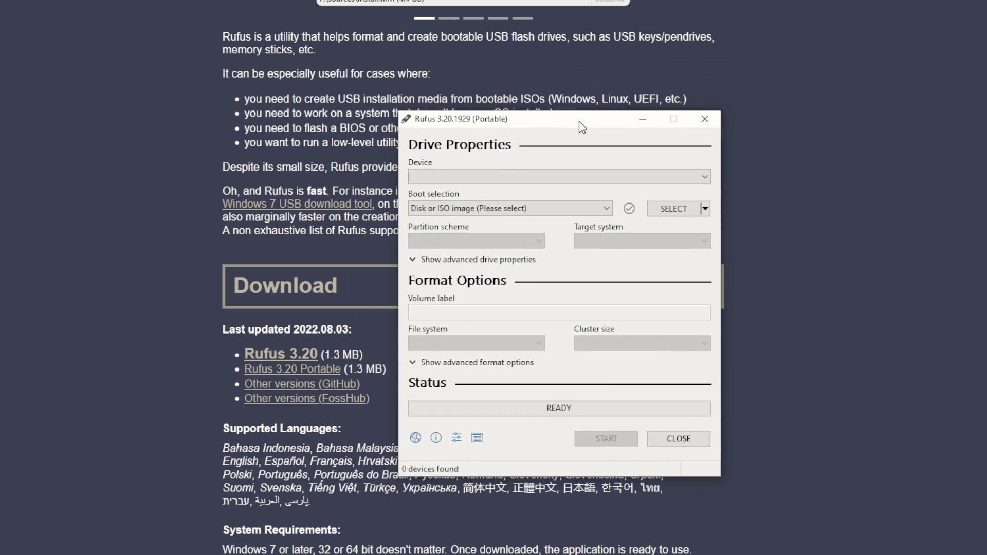
Load Win11_English_x64.iso from the Downloads folder as Rufus's boot image
{"action": "left_click", "coordinate": [682, 216]}
{"action": "double_click", "coordinate": [593, 247]}
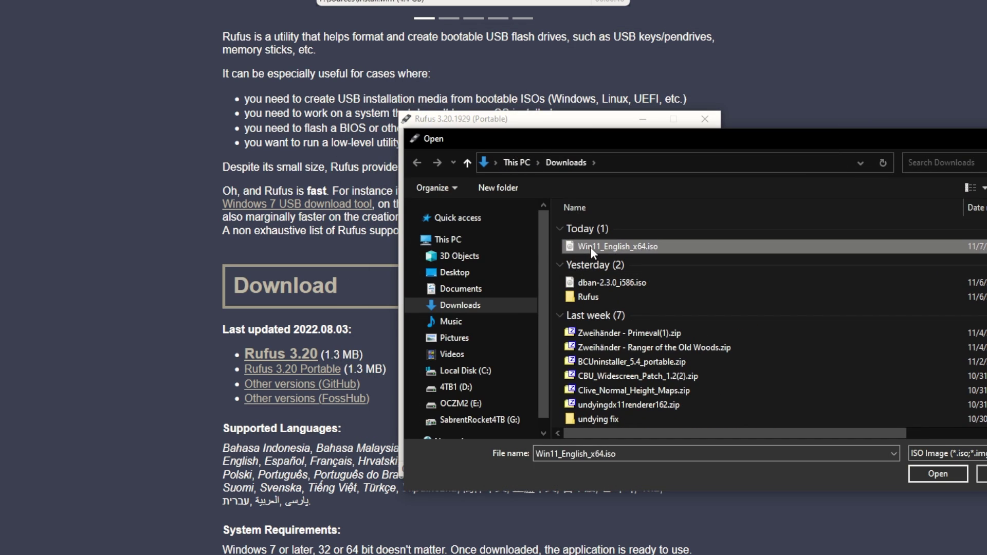